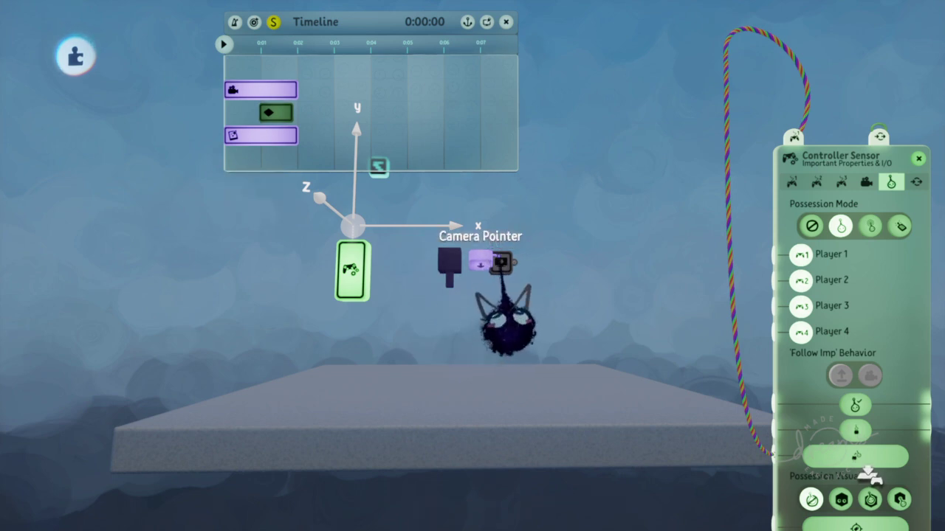
# Step: Move the timeline higher and set the wiper above the camera pointer
pyautogui.moveTo(415, 171); pyautogui.dragTo(418, 126)
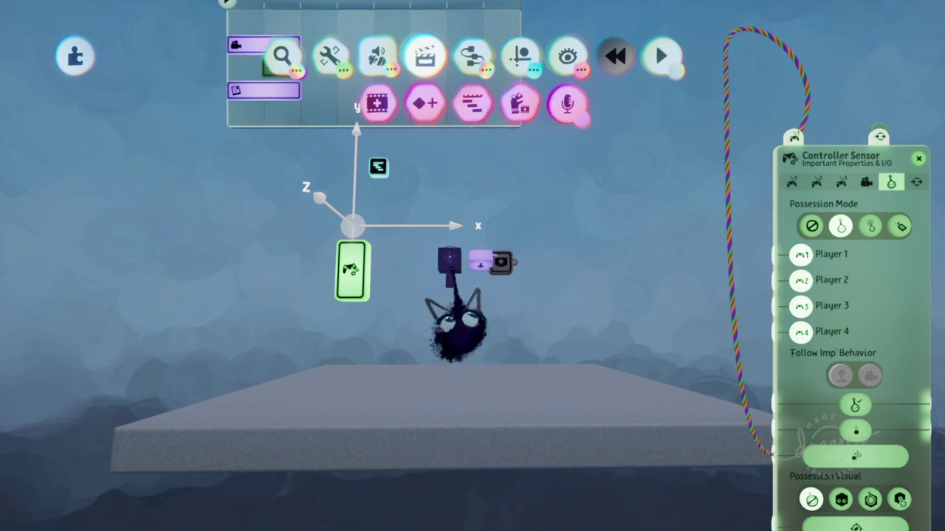
pyautogui.moveTo(500, 263); pyautogui.dragTo(514, 236)
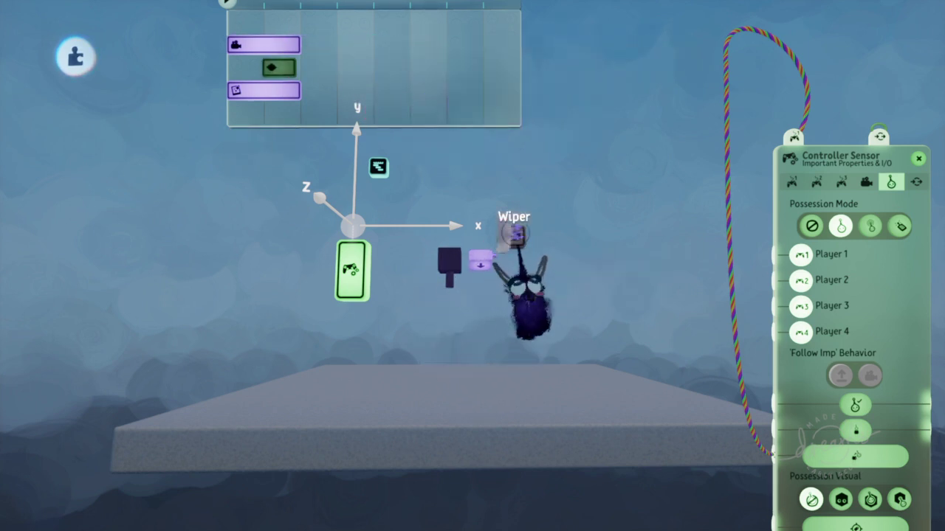
# Step: Examine the wiper's wipe style and timing settings, and close them
pyautogui.click(513, 234)
pyautogui.click(453, 417)
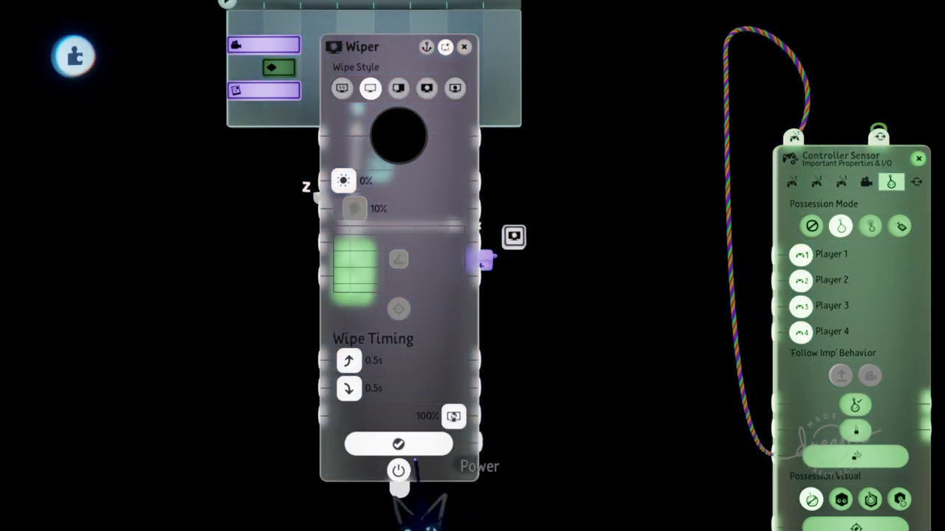
pyautogui.click(463, 47)
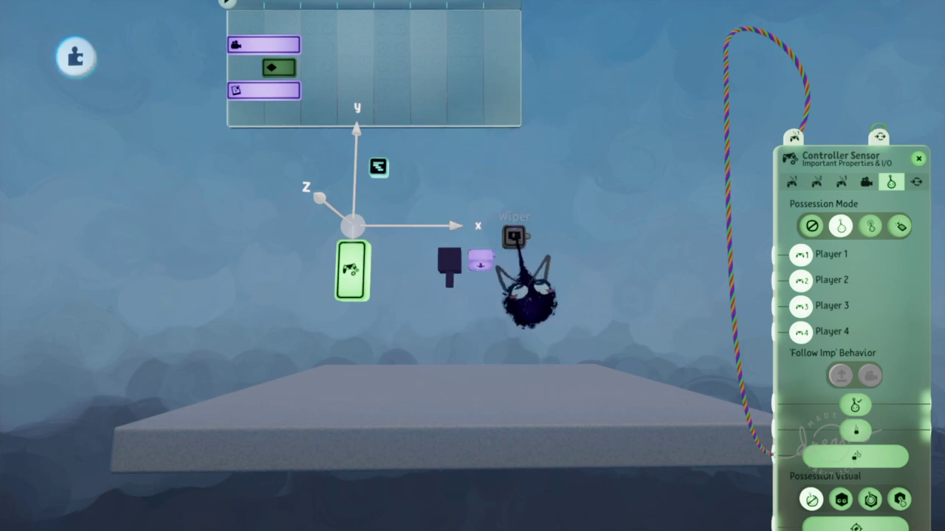
pyautogui.scroll(-3, 459, 233)
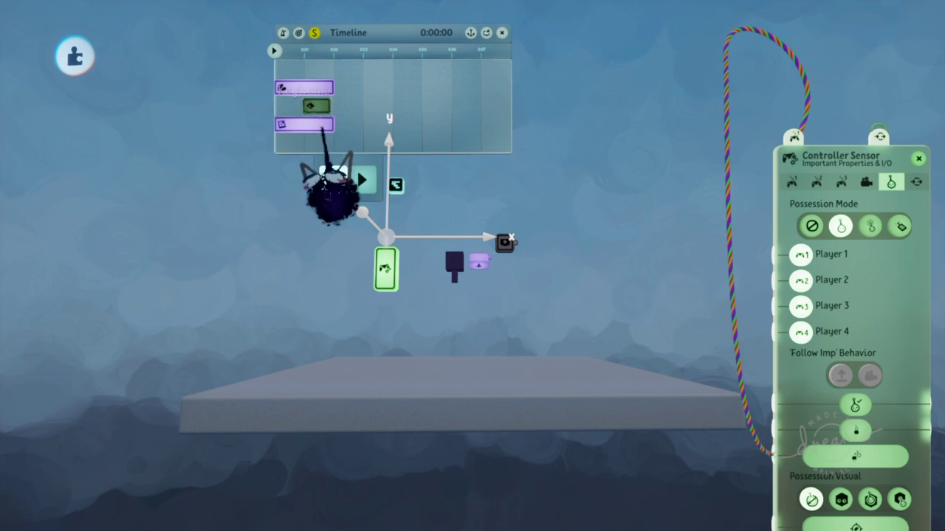
pyautogui.press('Tab')
pyautogui.click(519, 62)
pyautogui.click(473, 65)
pyautogui.moveTo(505, 114); pyautogui.dragTo(238, 114)
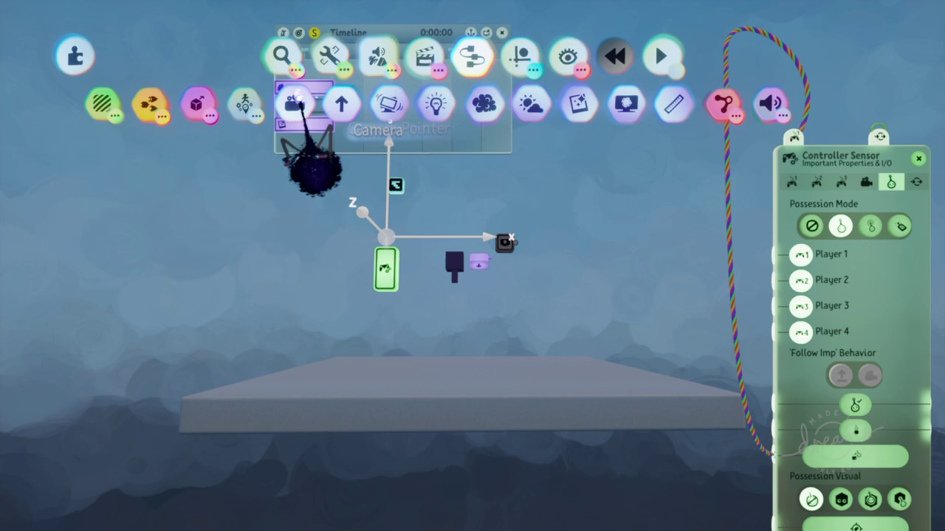
pyautogui.moveTo(87, 111)
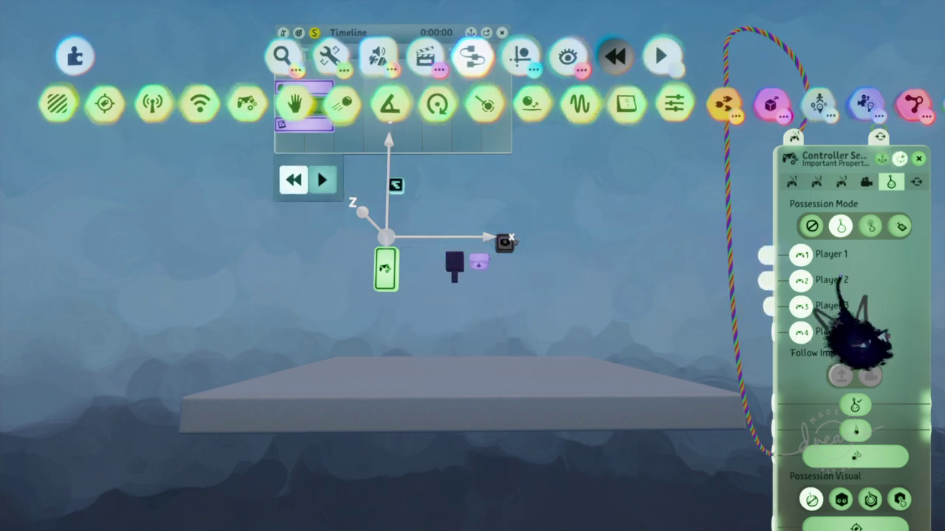
# Step: Show the controller sensor's camera properties and reposition its settings window and the camera pointer clear of the other gadgets
pyautogui.moveTo(833, 280); pyautogui.dragTo(578, 275)
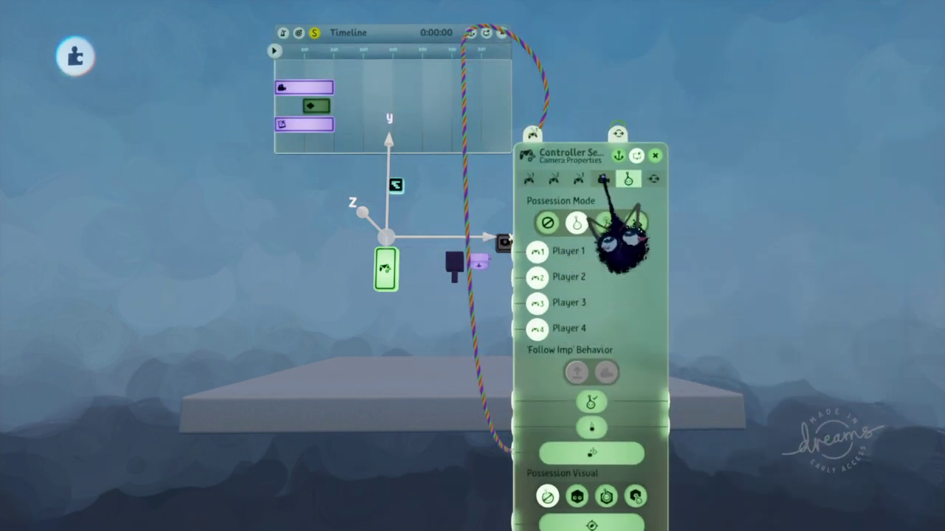
pyautogui.click(602, 179)
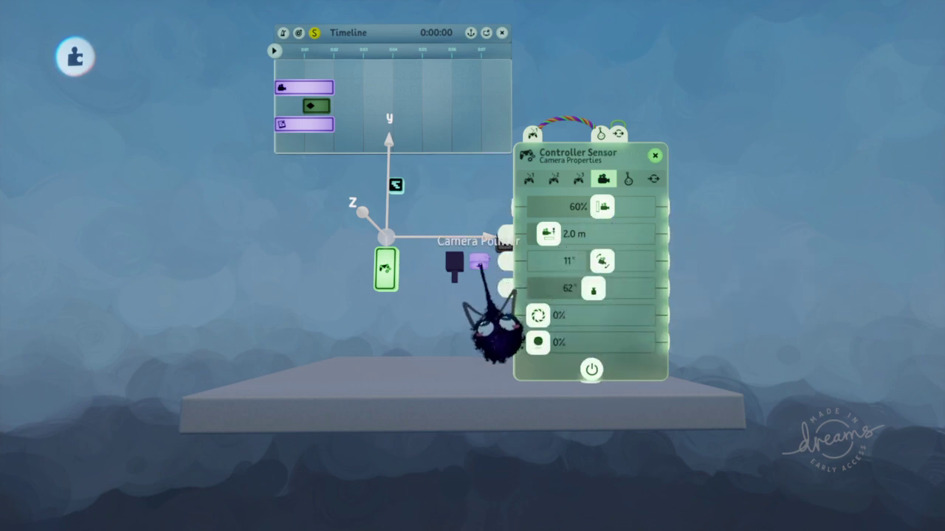
pyautogui.moveTo(478, 262); pyautogui.dragTo(484, 251)
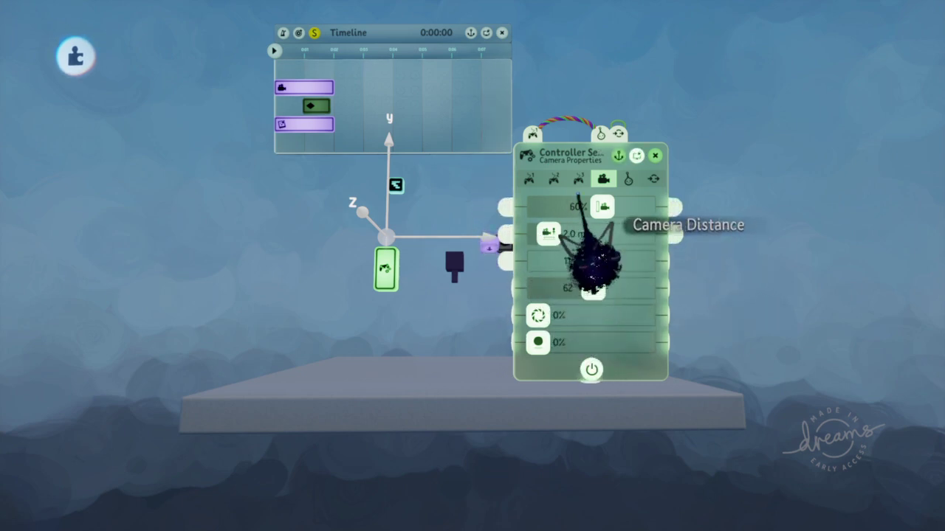
pyautogui.moveTo(528, 255); pyautogui.dragTo(637, 233)
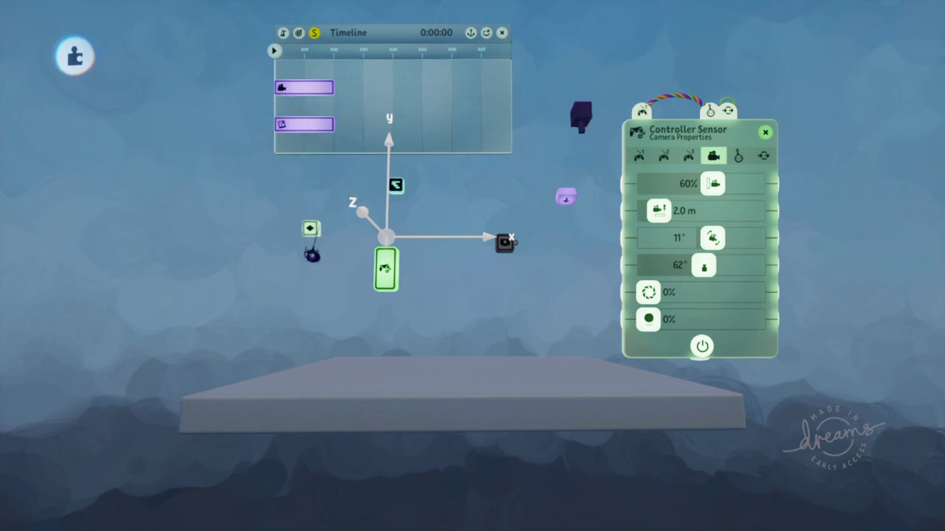
# Step: Place an Action Recorder beside the keyframe and stop its recording
pyautogui.press('Escape')
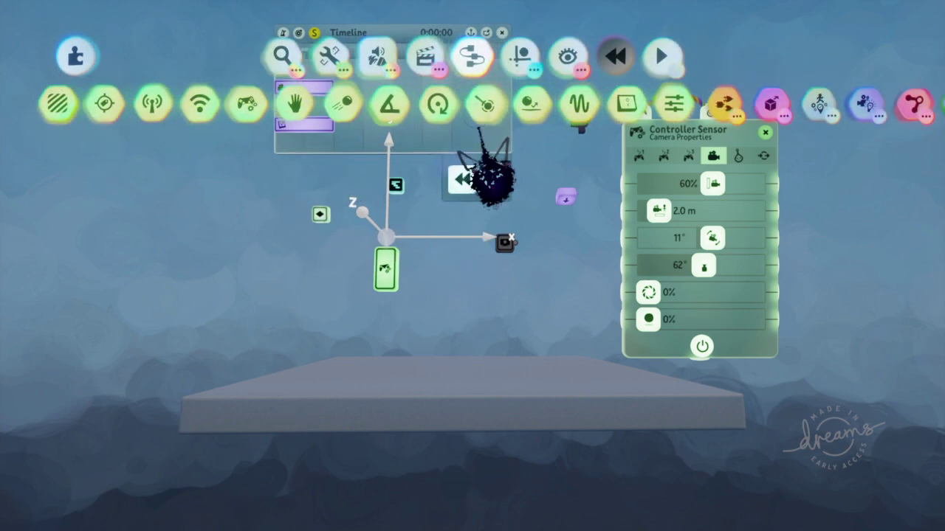
pyautogui.click(424, 56)
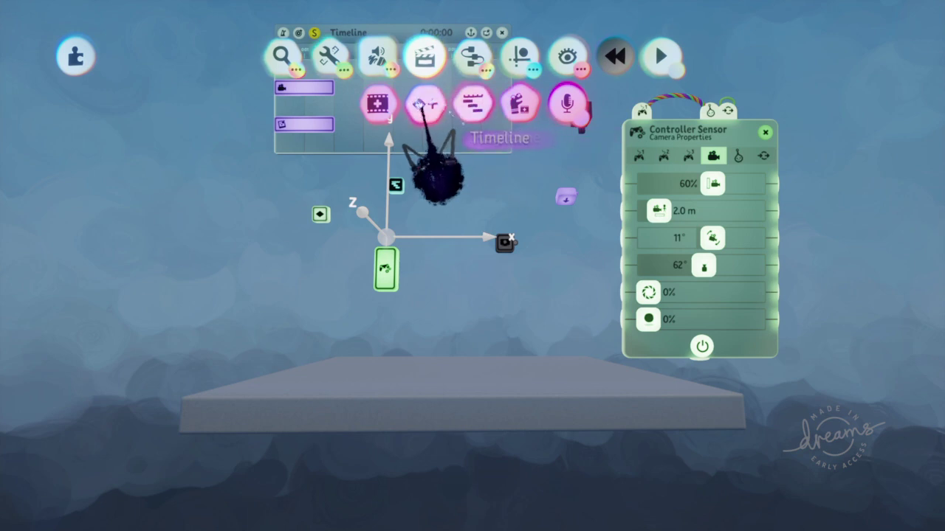
pyautogui.click(377, 103)
pyautogui.click(288, 273)
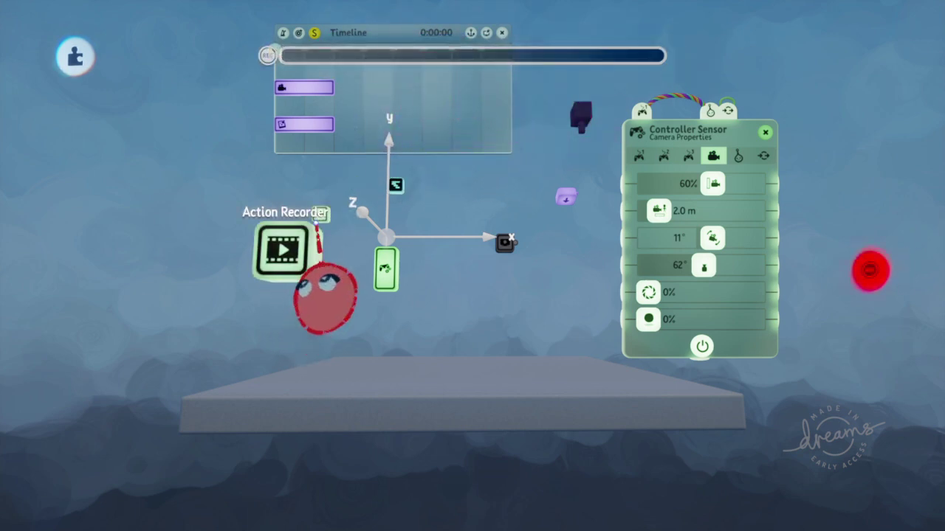
pyautogui.press('Escape')
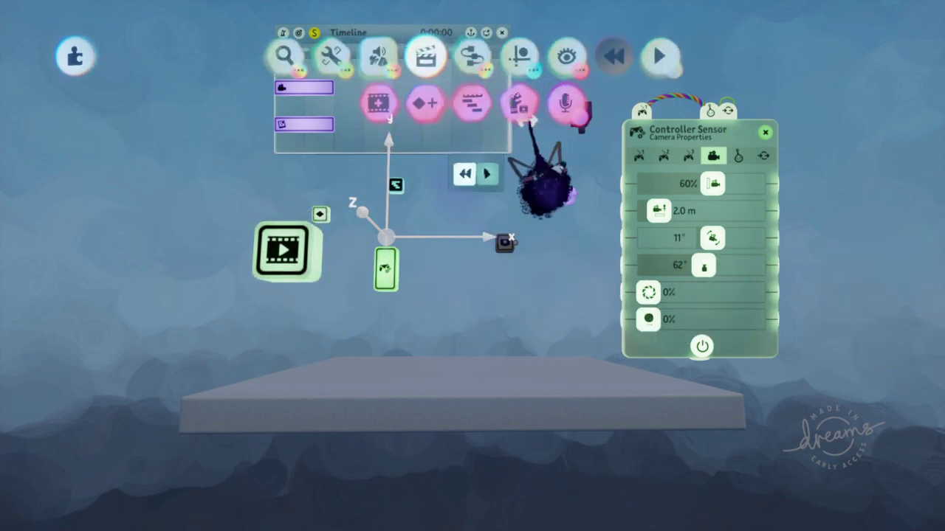
pyautogui.moveTo(519, 55)
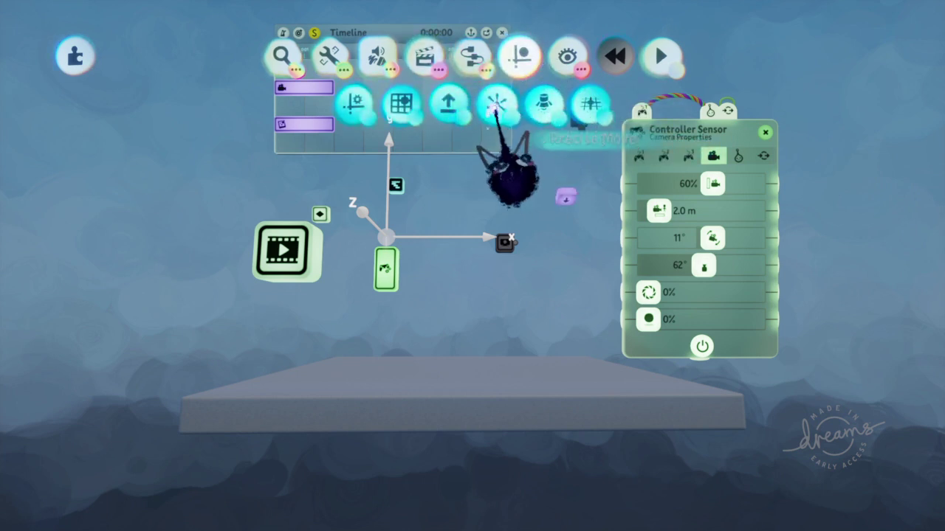
pyautogui.moveTo(286, 259)
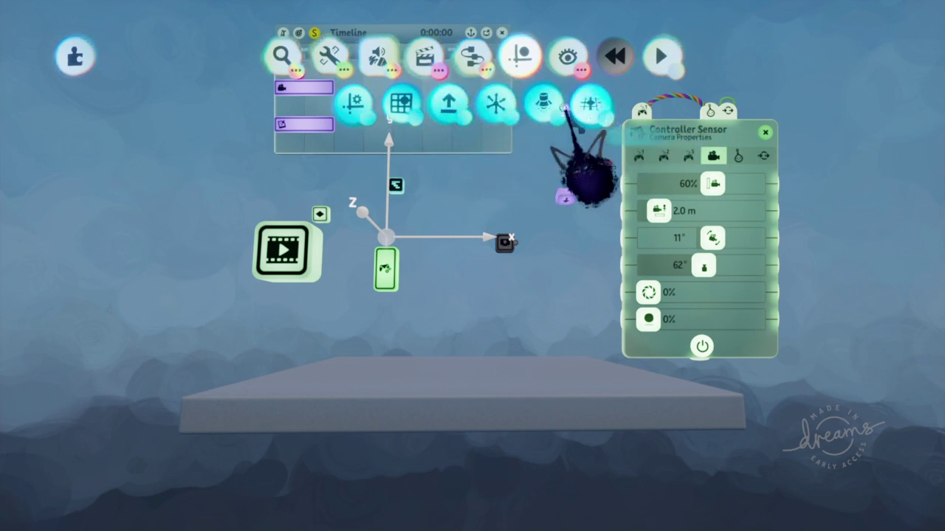
pyautogui.moveTo(400, 202)
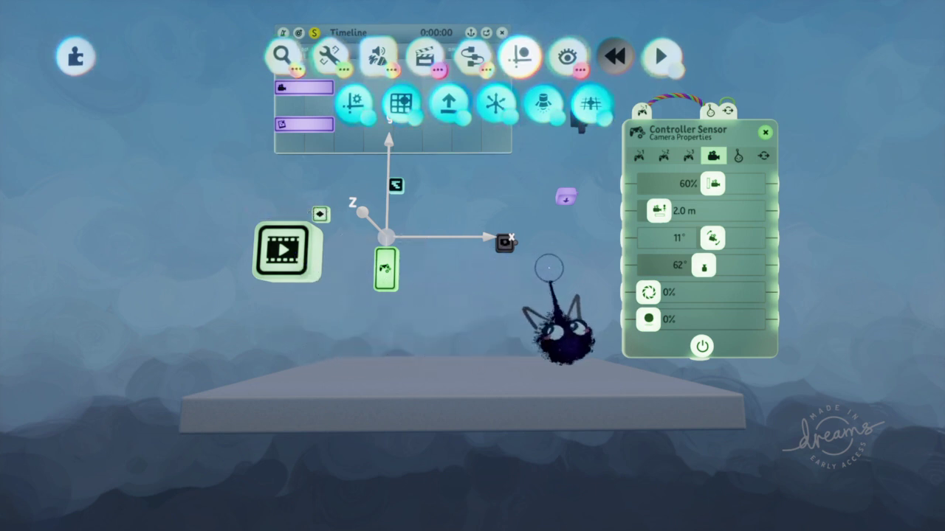
pyautogui.moveTo(528, 181)
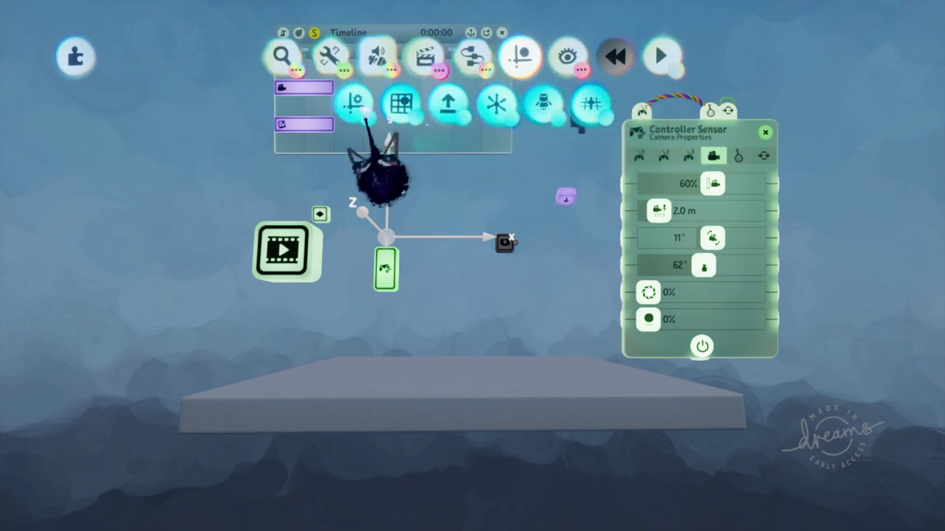
pyautogui.click(567, 59)
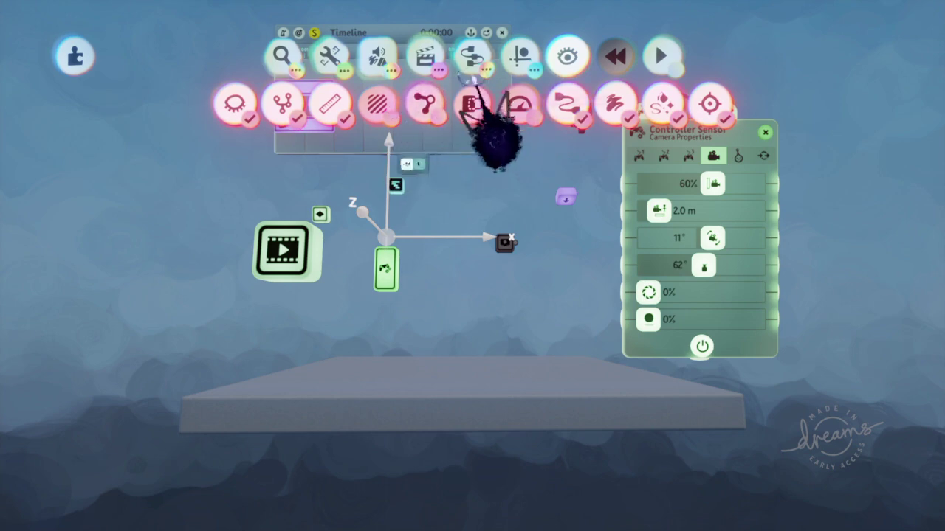
pyautogui.click(472, 55)
# Step: Delete the action recorder from the scene
pyautogui.press('Escape')
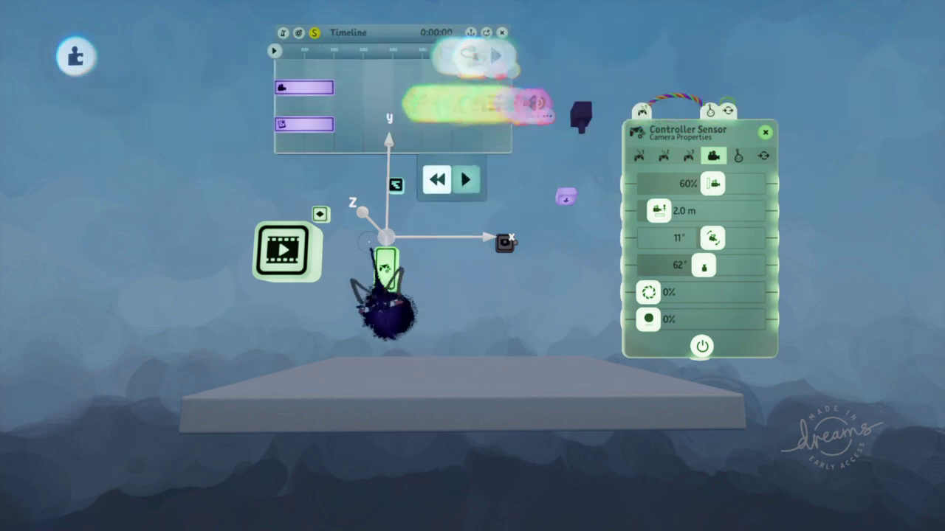
pyautogui.moveTo(328, 251); pyautogui.dragTo(331, 391)
pyautogui.press('Delete')
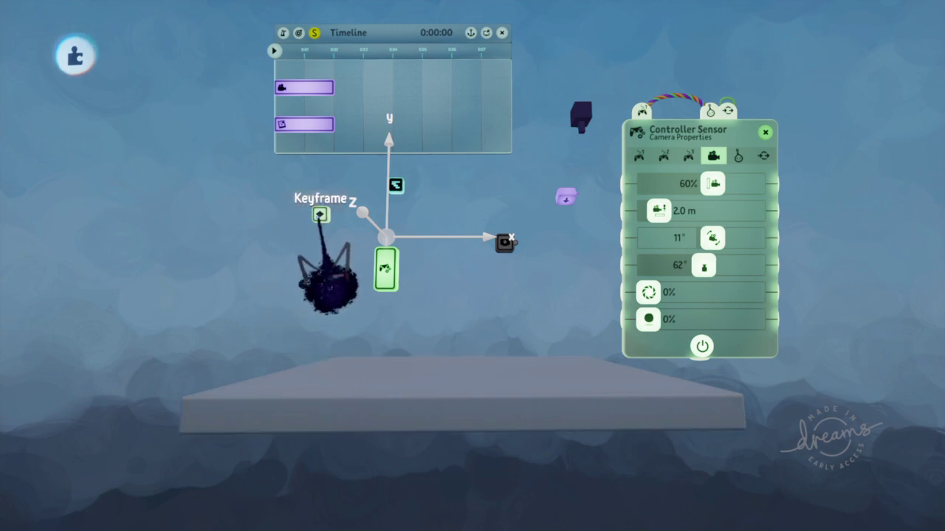
# Step: Return the keyframe to the timeline between the two purple clips and check its blend settings
pyautogui.moveTo(339, 217)
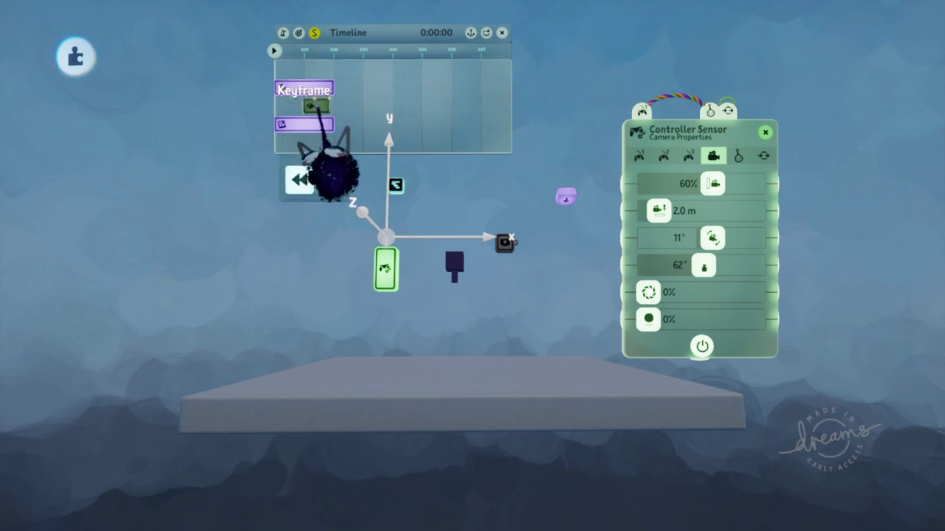
pyautogui.click(314, 107)
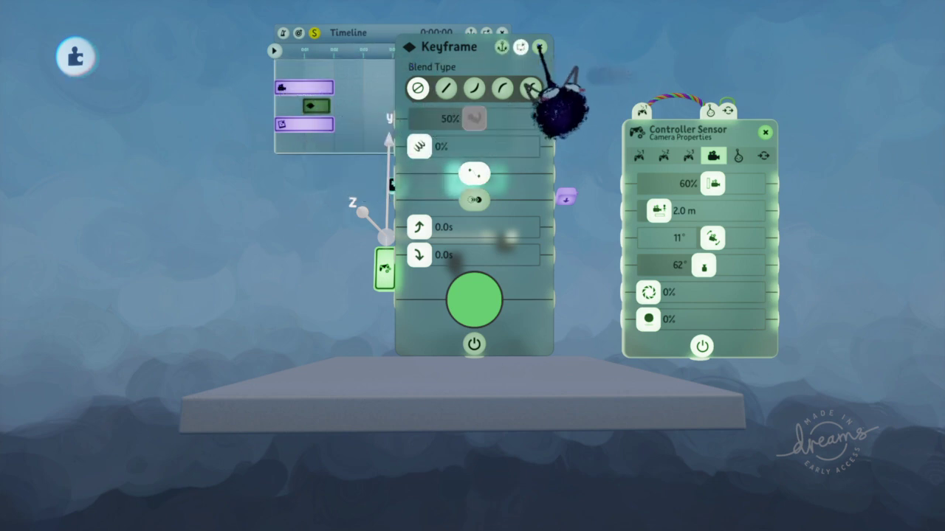
pyautogui.click(539, 47)
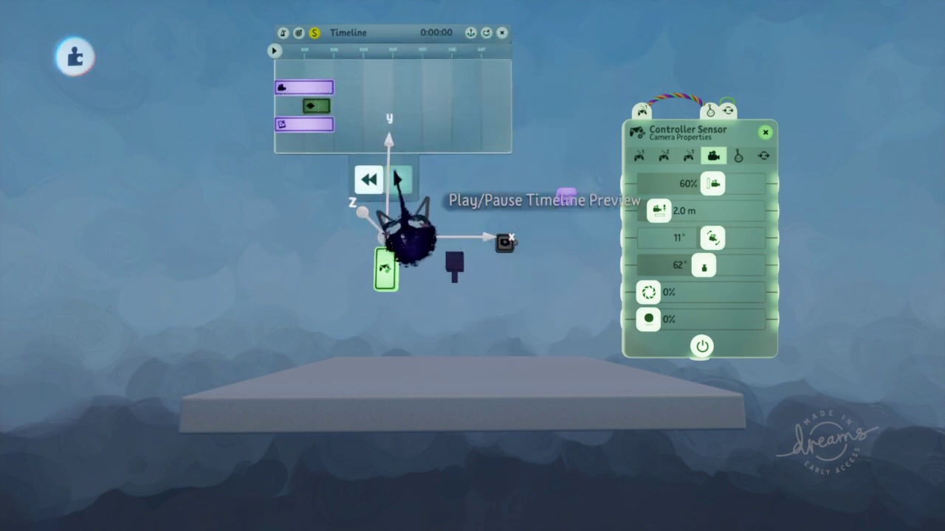
# Step: Play the timeline preview and pause it past the end of the clips
pyautogui.click(396, 180)
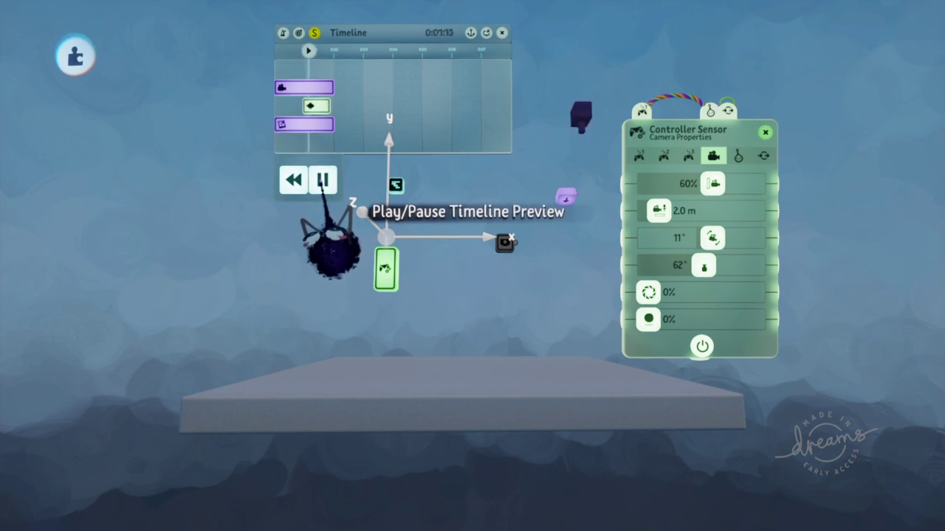
pyautogui.click(323, 180)
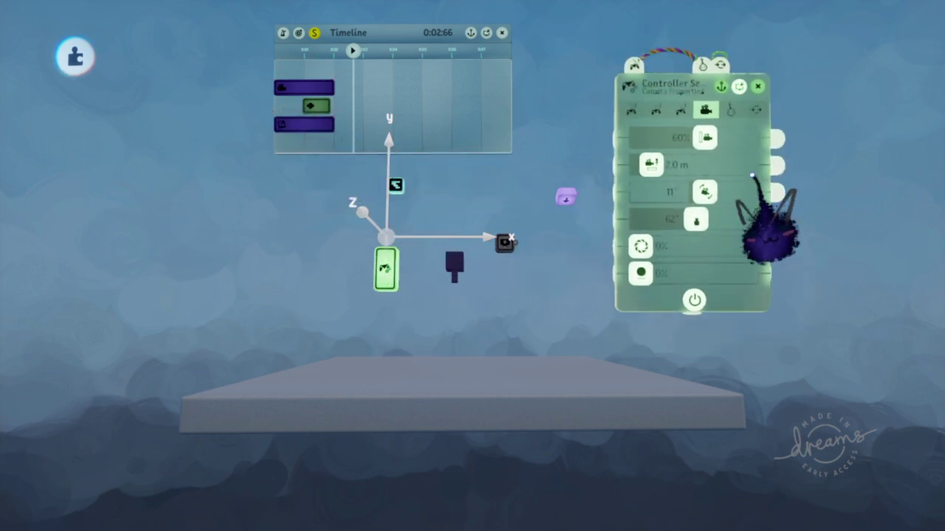
# Step: Check the controller sensor's possession properties and return to its camera properties
pyautogui.click(736, 158)
pyautogui.click(713, 158)
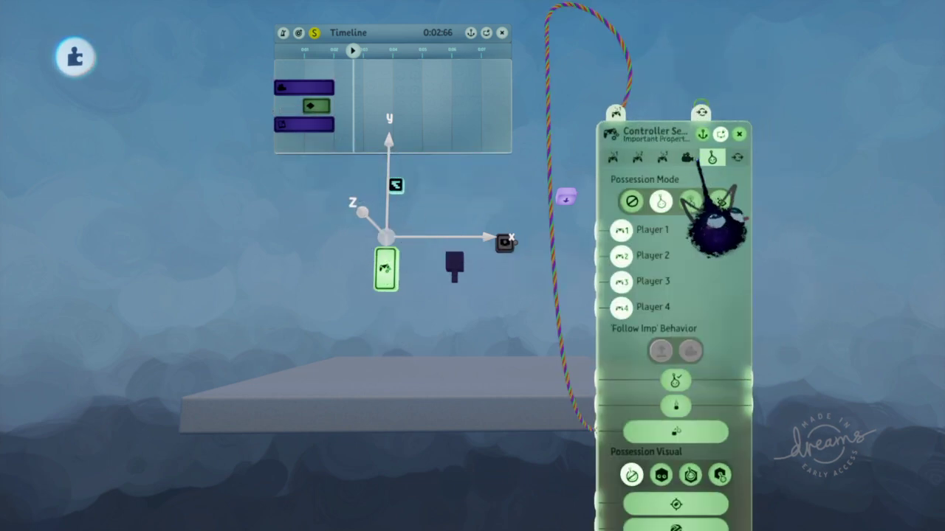
pyautogui.click(688, 157)
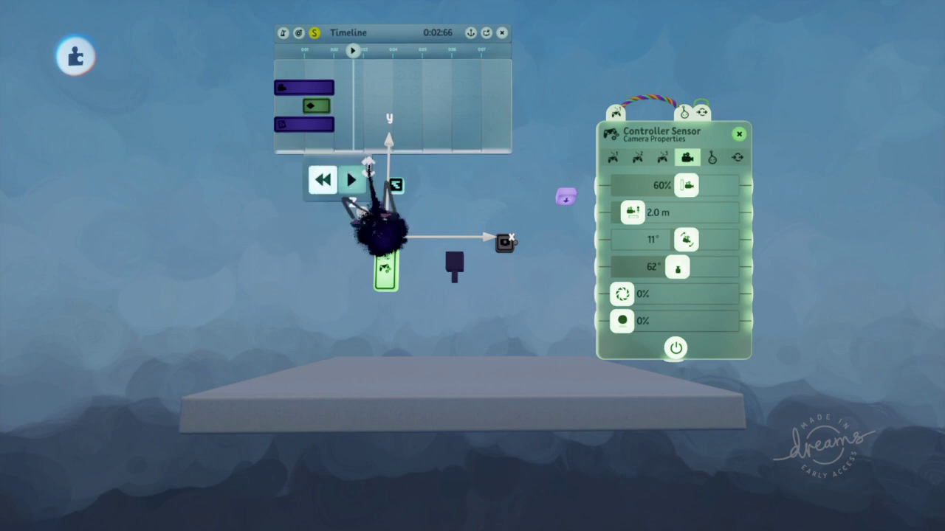
# Step: Add a Switch to the timeline below the existing clips and stretch it across the timeline's full visible length
pyautogui.press('Tab')
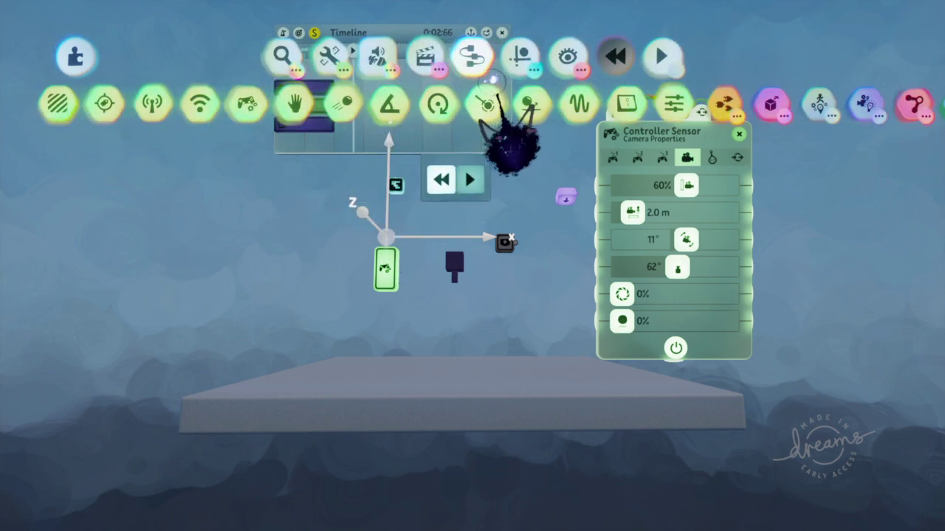
pyautogui.click(635, 103)
pyautogui.press('Escape')
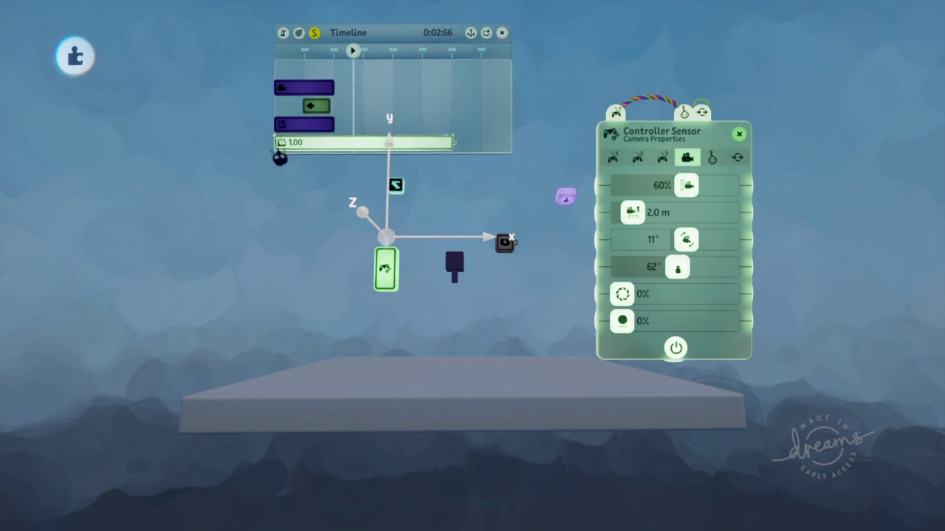
pyautogui.click(321, 175)
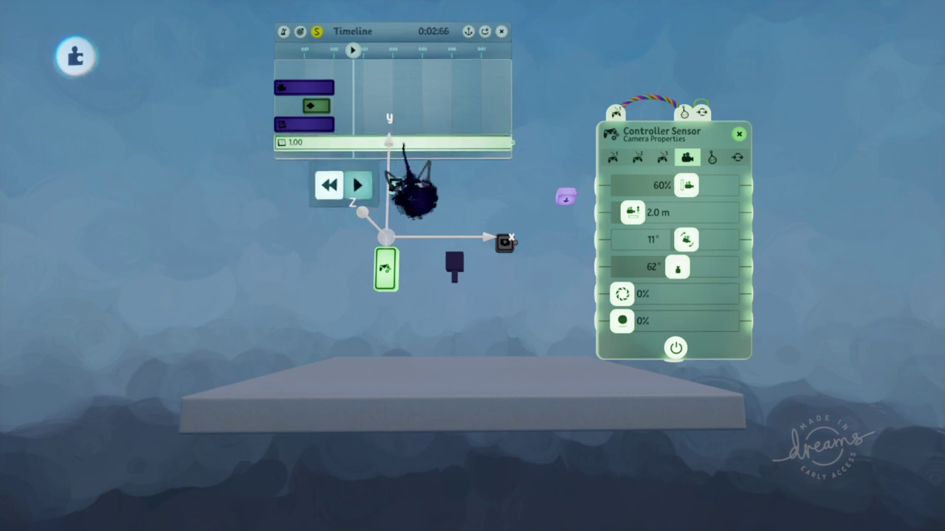
# Step: Wire the timeline Switch's output to the controller sensor's Disable Controls input, and close both gadgets' settings
pyautogui.click(429, 143)
pyautogui.moveTo(591, 172); pyautogui.dragTo(399, 192)
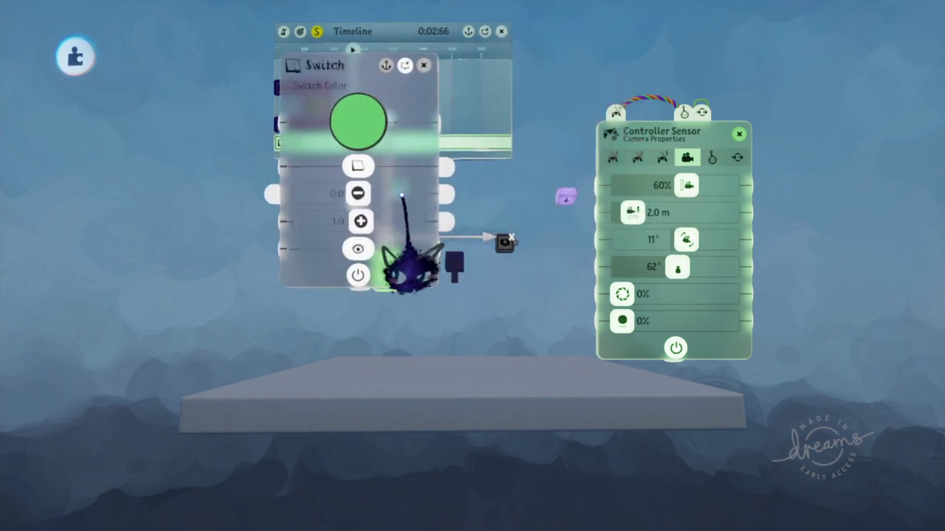
pyautogui.moveTo(454, 183); pyautogui.dragTo(598, 174)
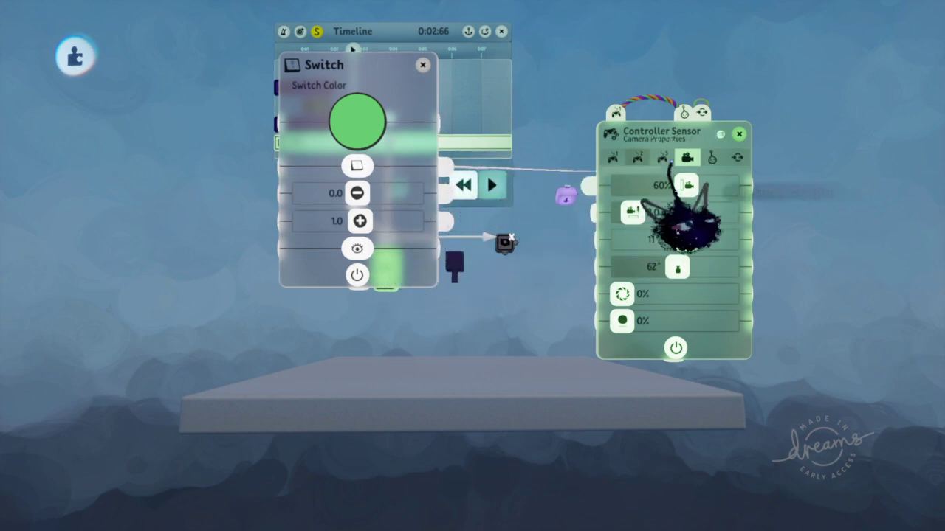
pyautogui.click(716, 157)
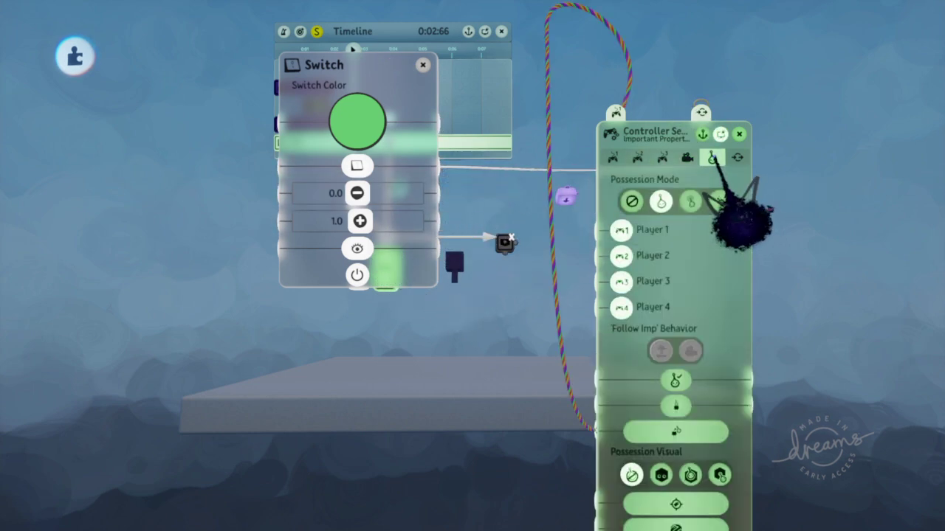
pyautogui.moveTo(611, 469); pyautogui.dragTo(670, 237)
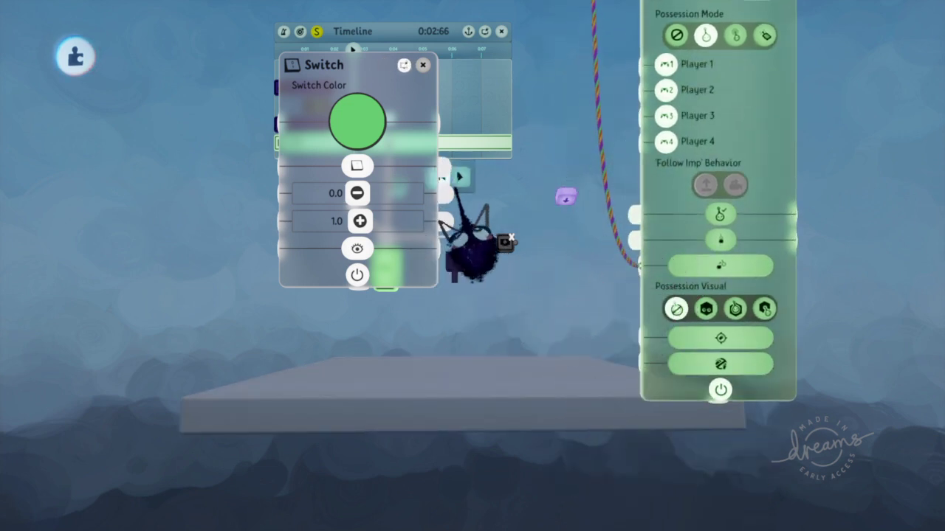
pyautogui.moveTo(446, 168); pyautogui.dragTo(661, 361)
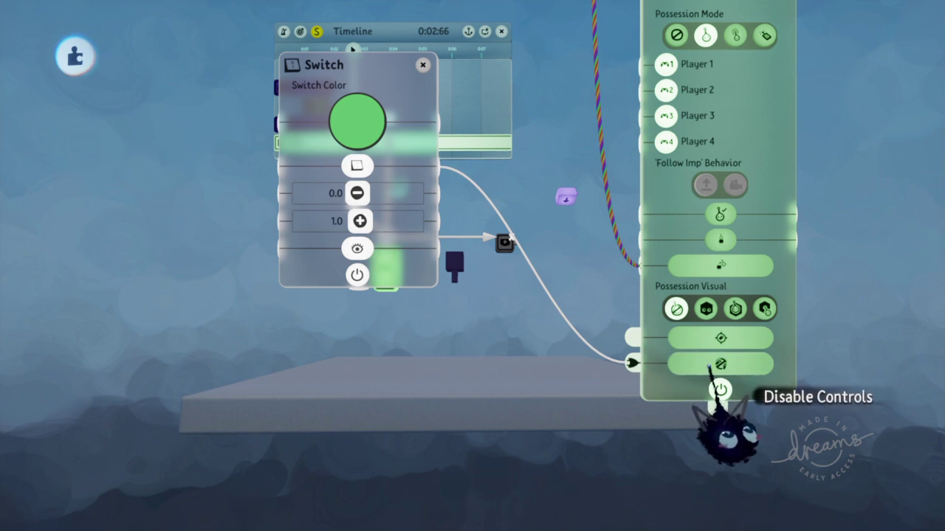
pyautogui.click(712, 366)
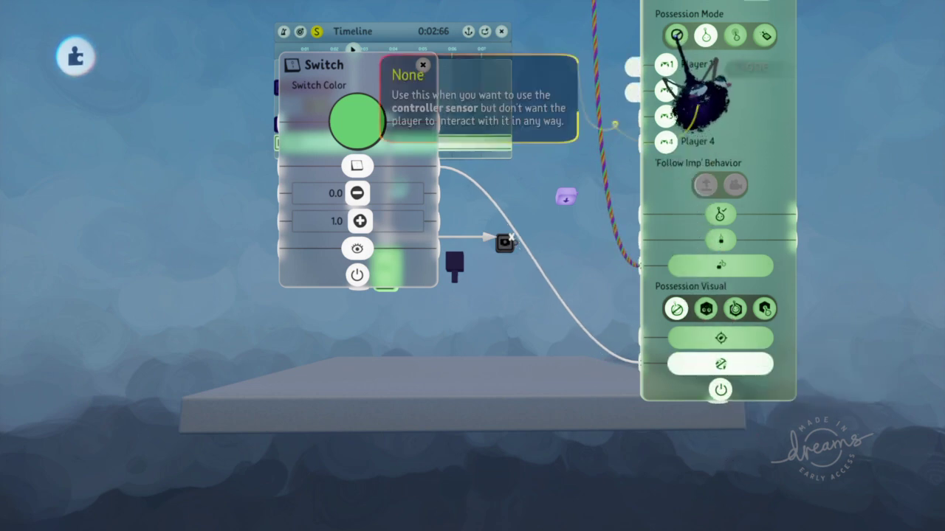
pyautogui.moveTo(748, 152); pyautogui.dragTo(747, 365)
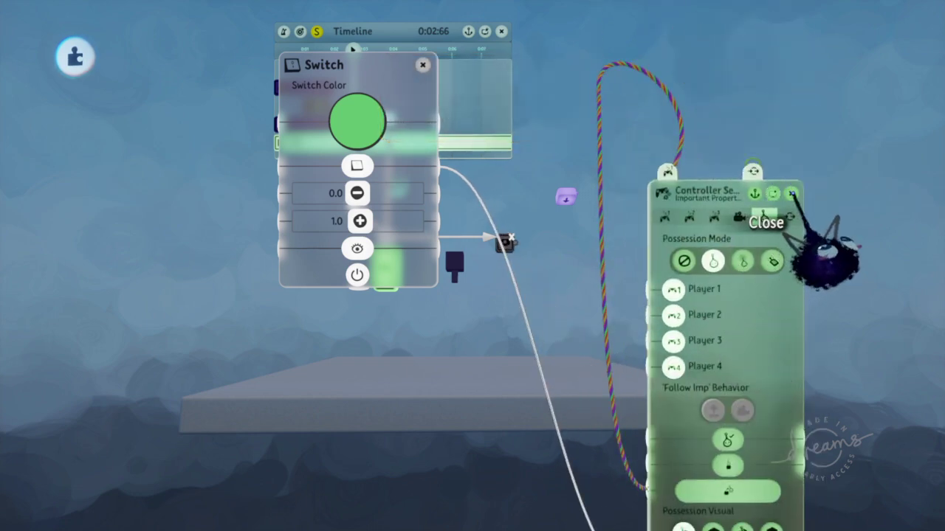
pyautogui.click(791, 193)
pyautogui.click(422, 64)
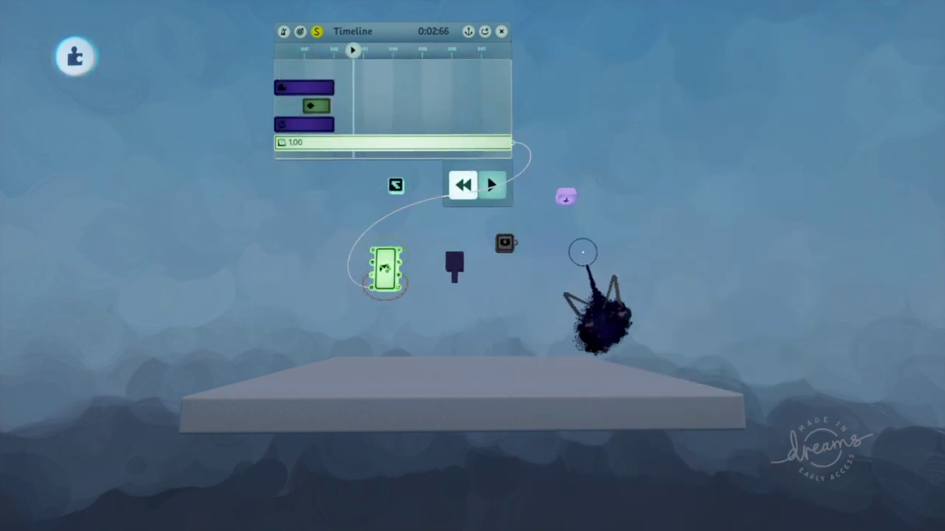
# Step: Move the purple gadget and the camera gadget side by side into the open space above the slab's right half
pyautogui.moveTo(567, 196); pyautogui.dragTo(588, 185)
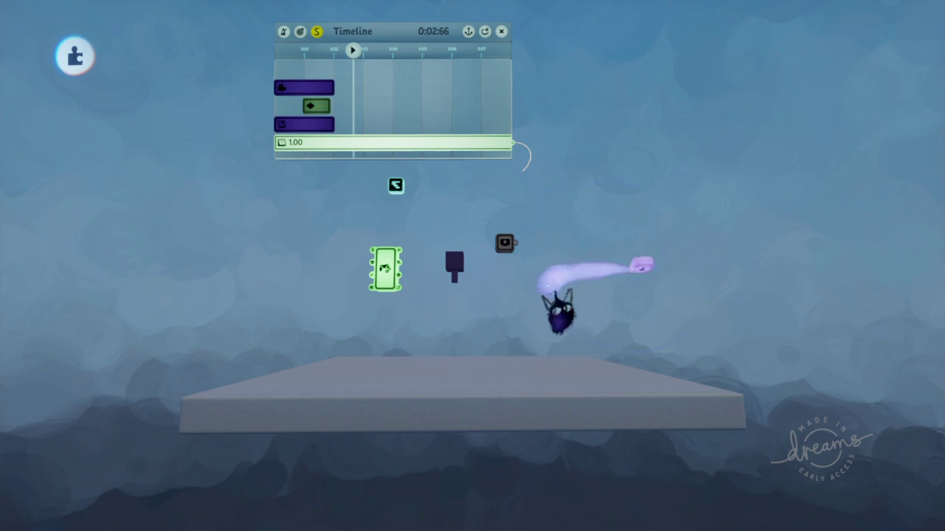
pyautogui.moveTo(456, 265); pyautogui.dragTo(531, 201)
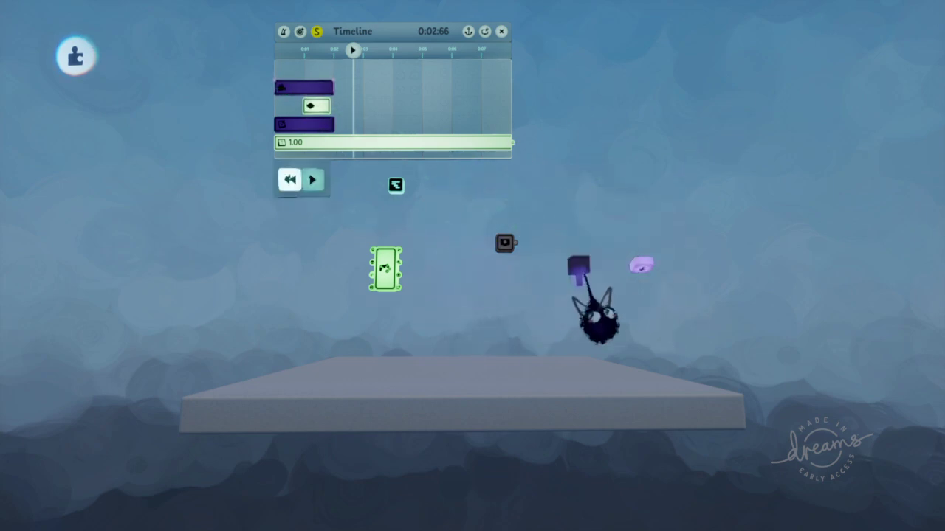
# Step: Open the camera's settings and examine the Disable Controller Sensor Input option in its Imp & Player settings
pyautogui.click(583, 272)
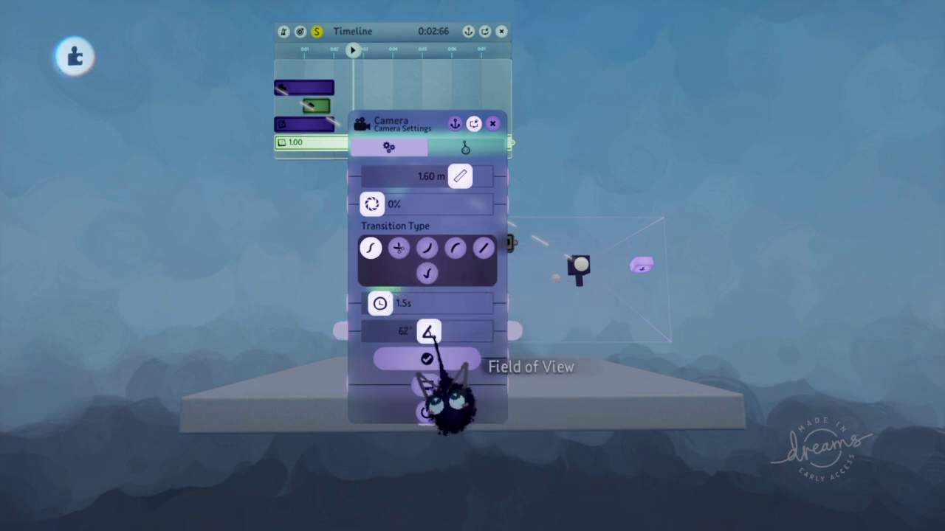
pyautogui.click(466, 147)
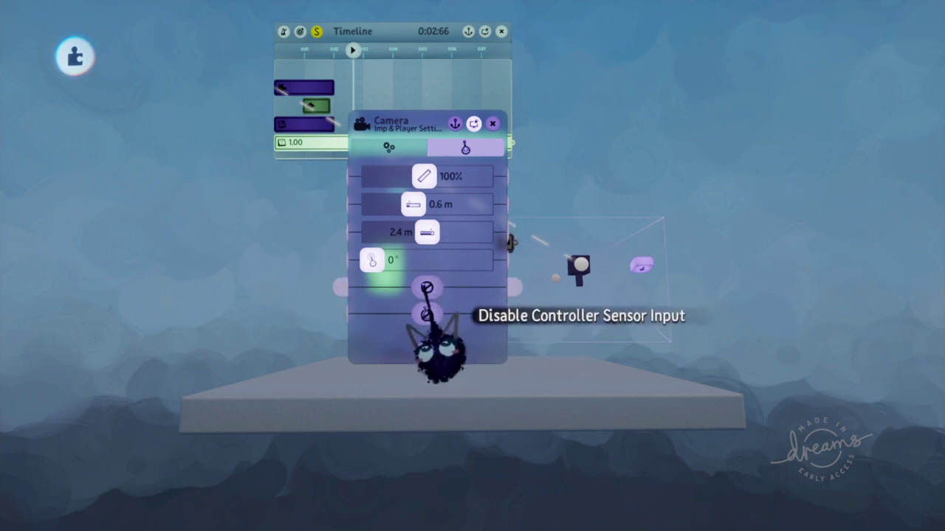
pyautogui.moveTo(427, 289)
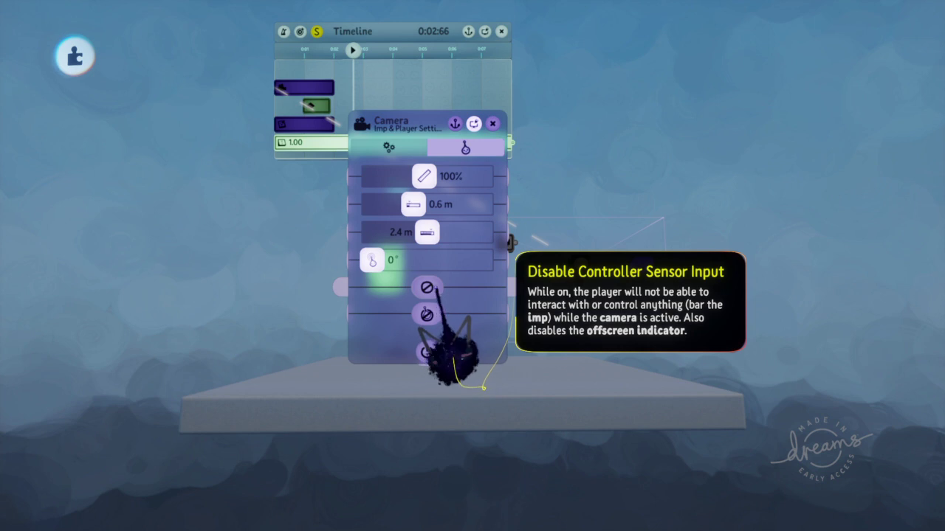